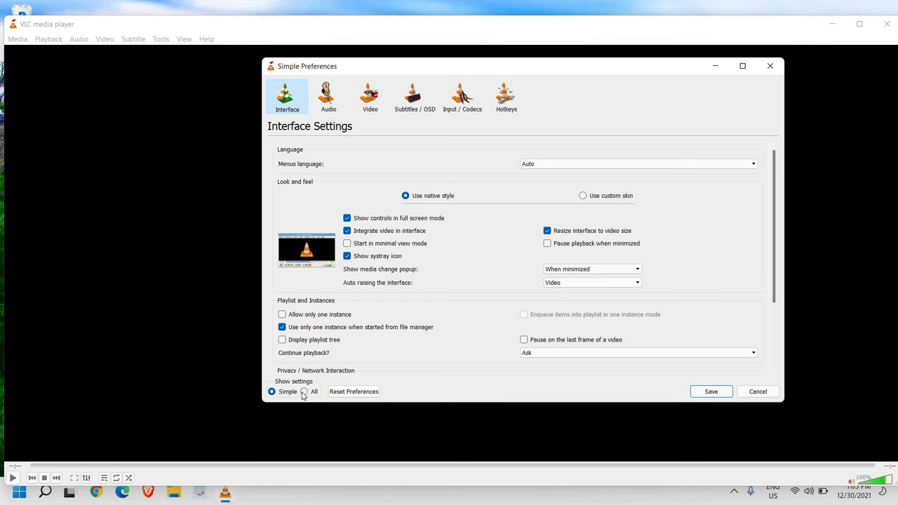
Step: Switch the preferences to show all settings and select the Video section in the tree
left_click(303, 392)
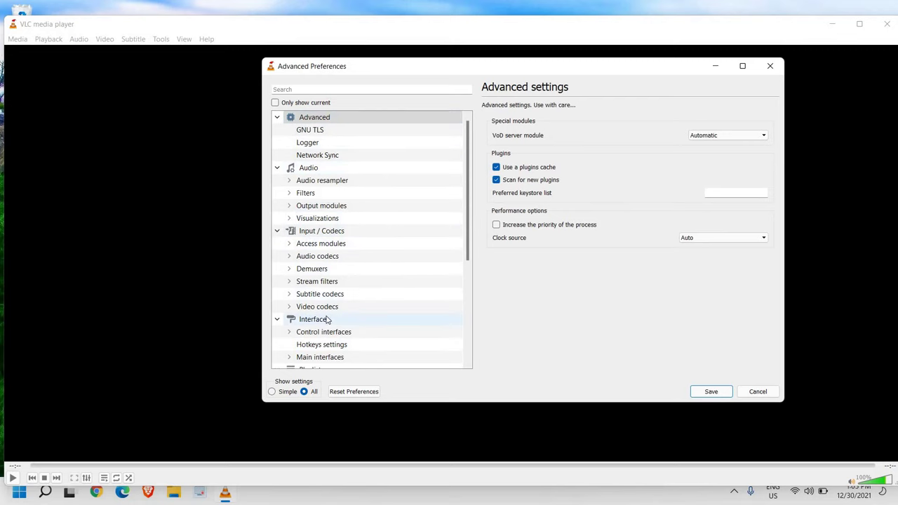
scroll(326, 319, "down", 1)
scroll(334, 319, "down", 2)
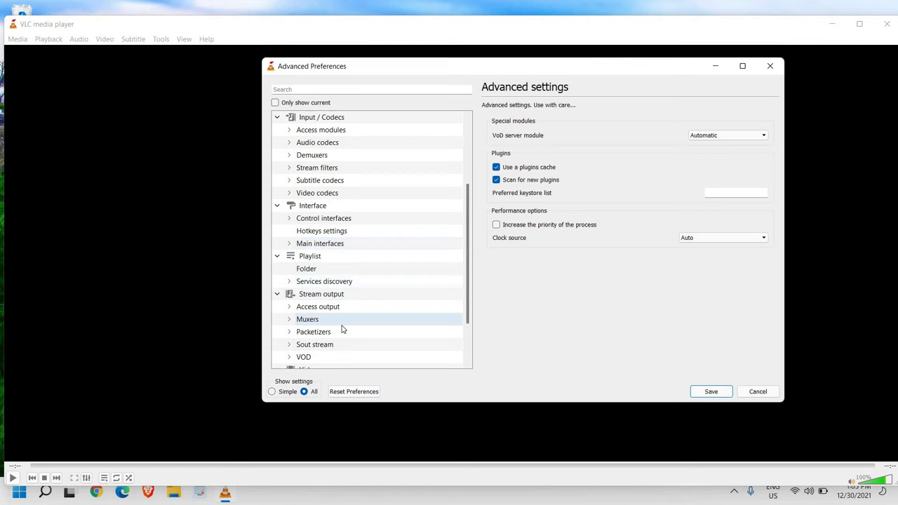
scroll(342, 329, "down", 2)
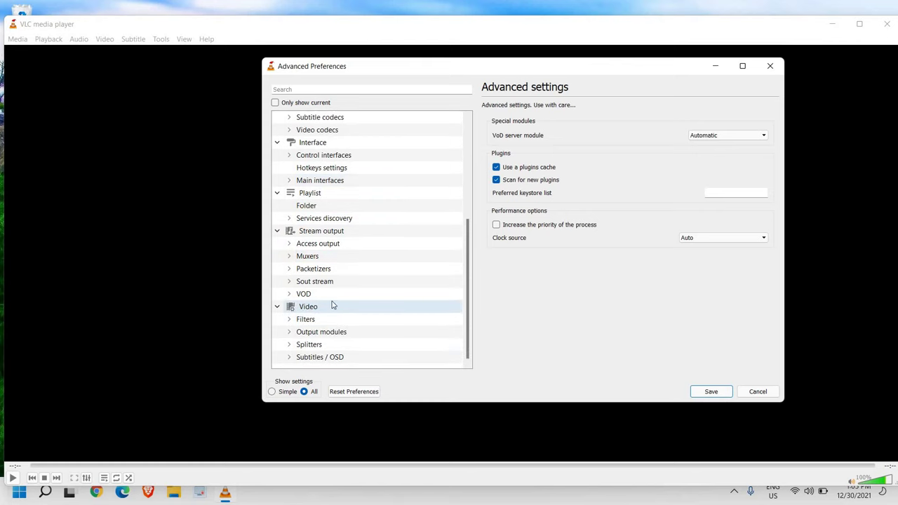
left_click(314, 311)
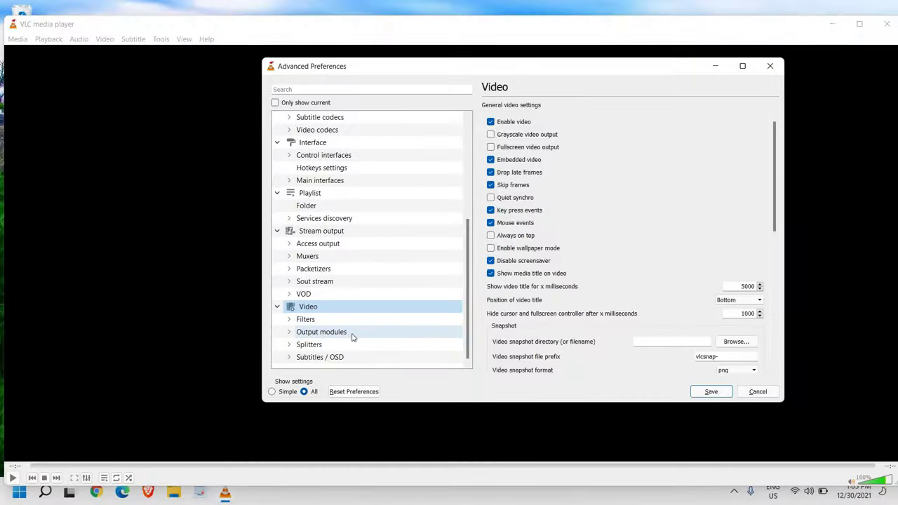
Step: Change the video output module from Disable to Automatic
left_click(352, 334)
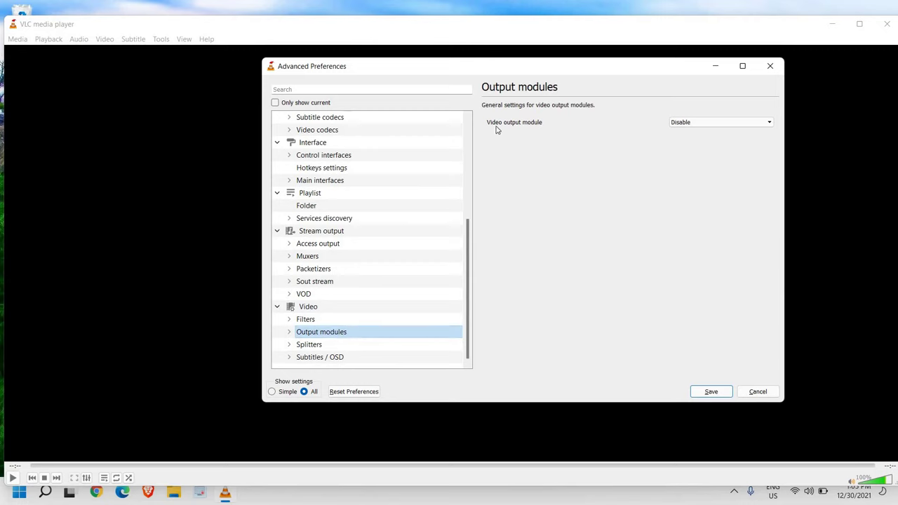
left_click(680, 123)
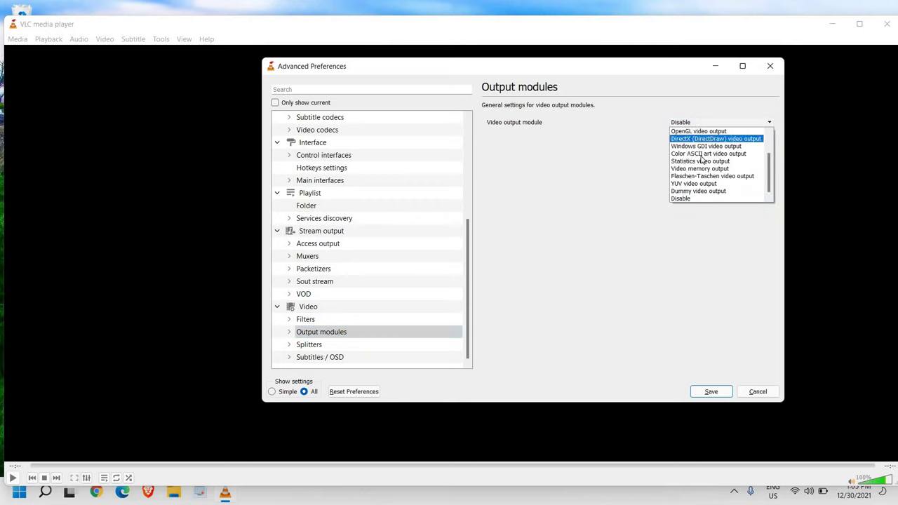
scroll(701, 160, "up", 2)
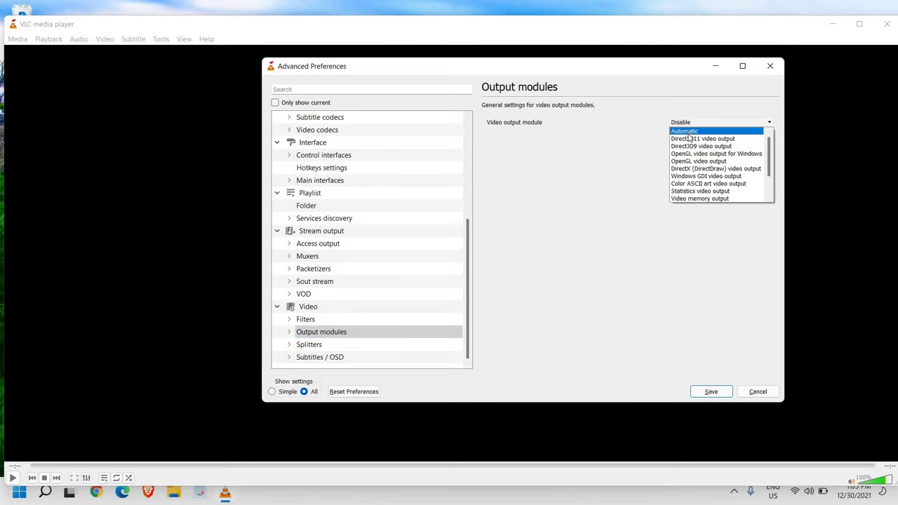
left_click(689, 132)
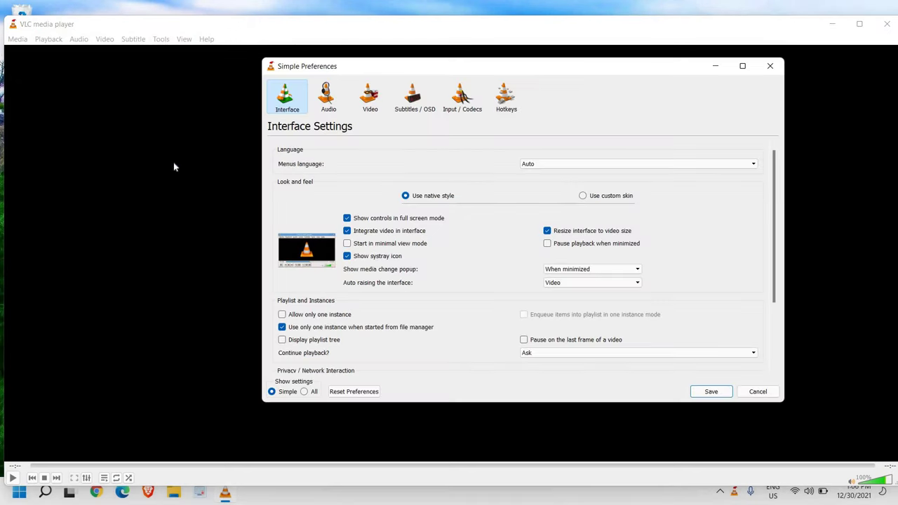
Step: Show all settings and open the Input / Codecs page, where File caching reads 500 ms
left_click(304, 393)
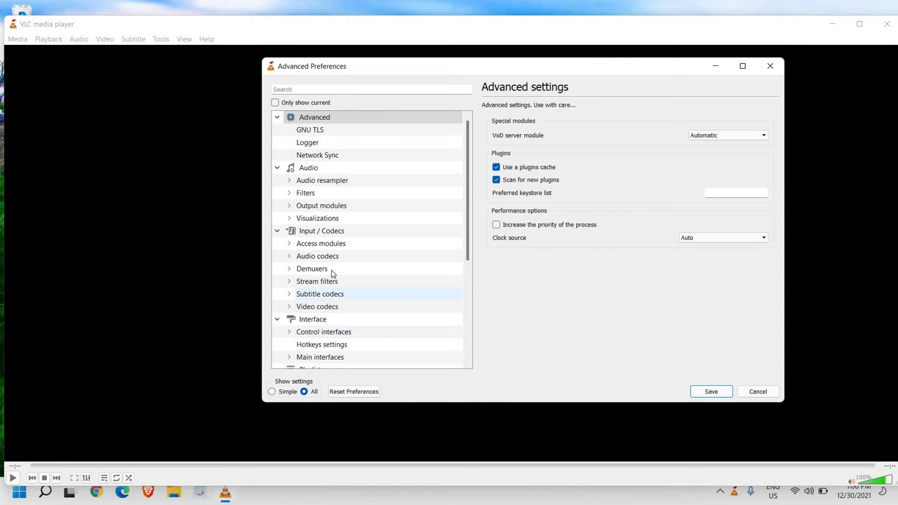
left_click(318, 237)
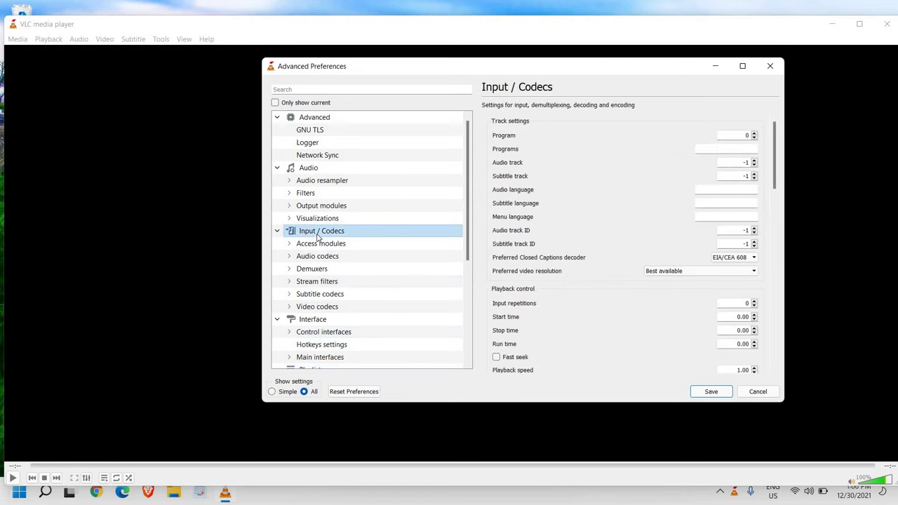
scroll(572, 254, "down", 7)
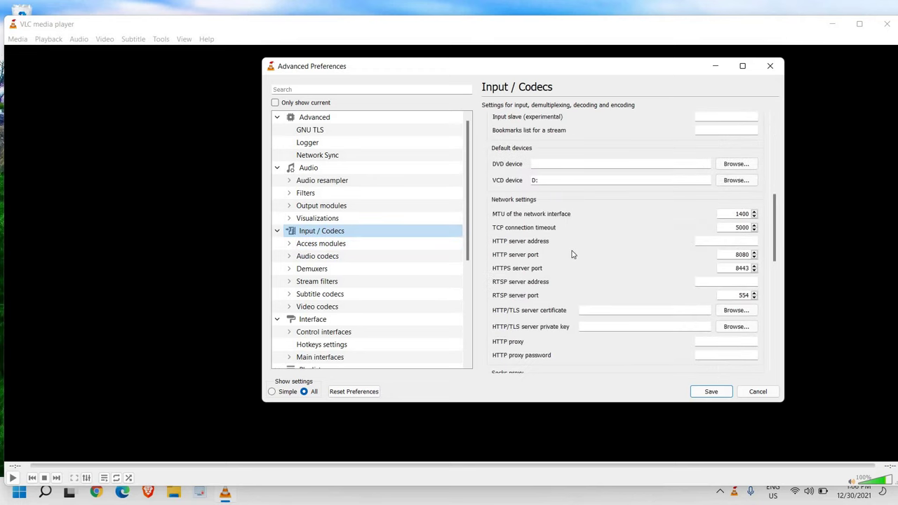
scroll(571, 254, "down", 10)
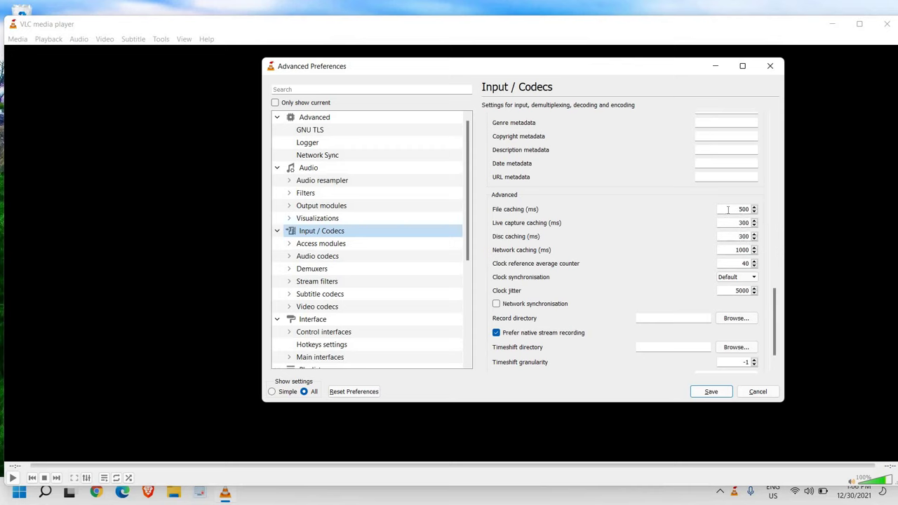
Step: Replace the 500 ms File caching value with 1000 ms
double_click(743, 208)
double_click(745, 209)
type("100")
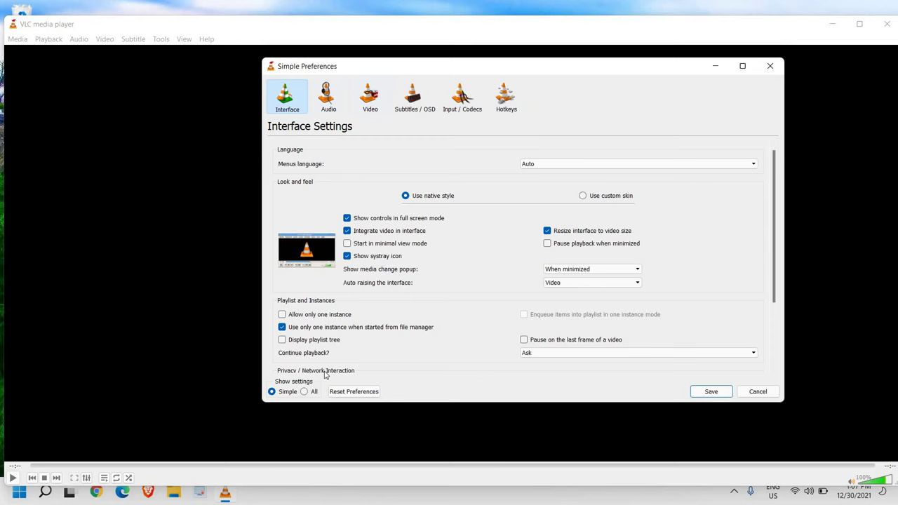
Step: Show all settings and open the FFmpeg video decoder page under Input / Codecs
left_click(304, 391)
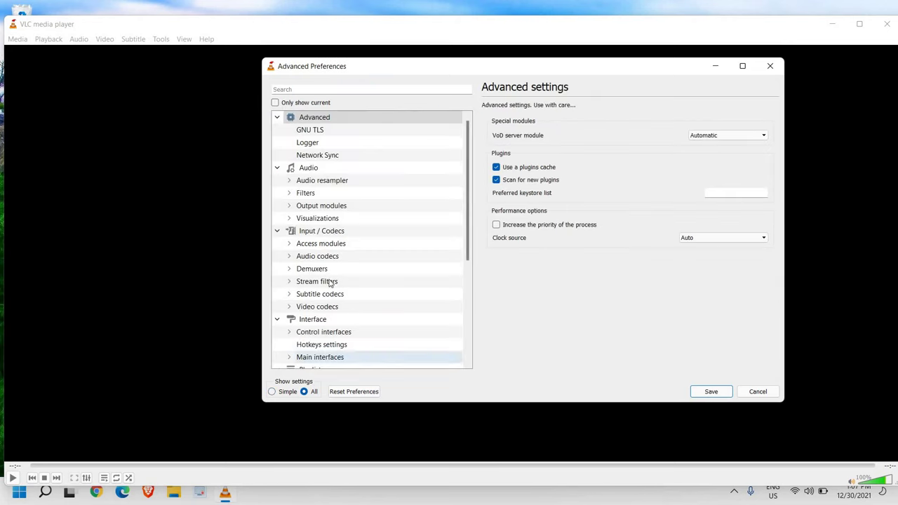
left_click(321, 231)
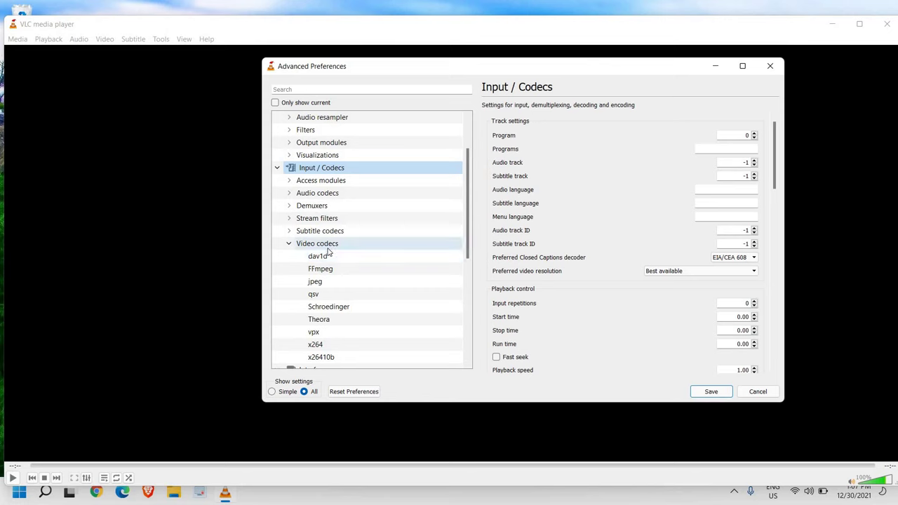
scroll(328, 251, "down", 1)
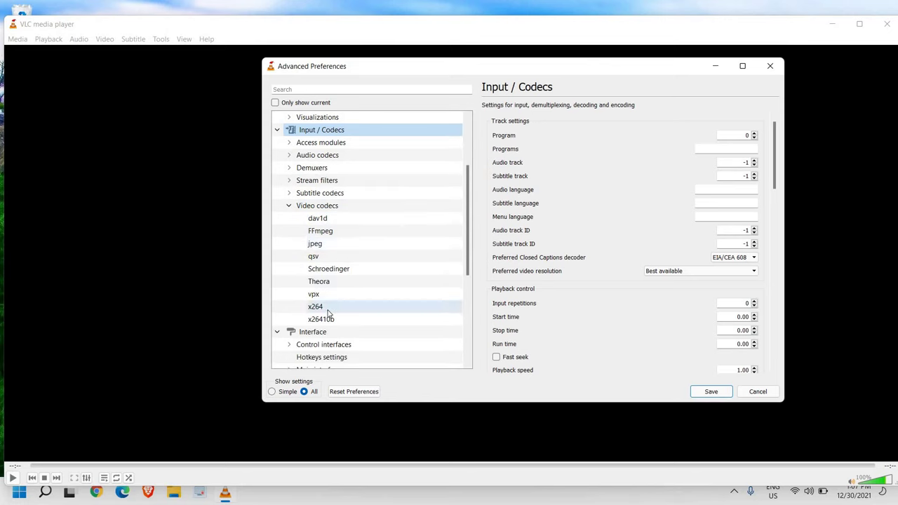
left_click(323, 238)
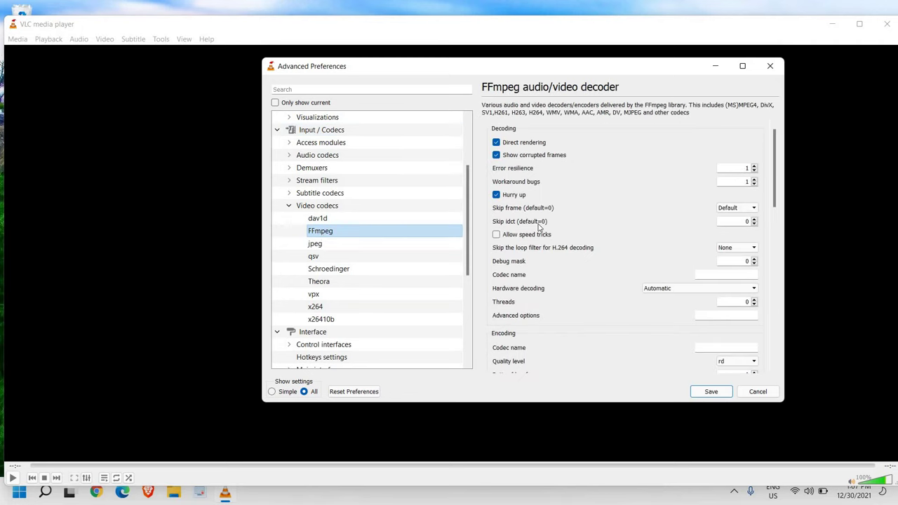
scroll(586, 252, "down", 5)
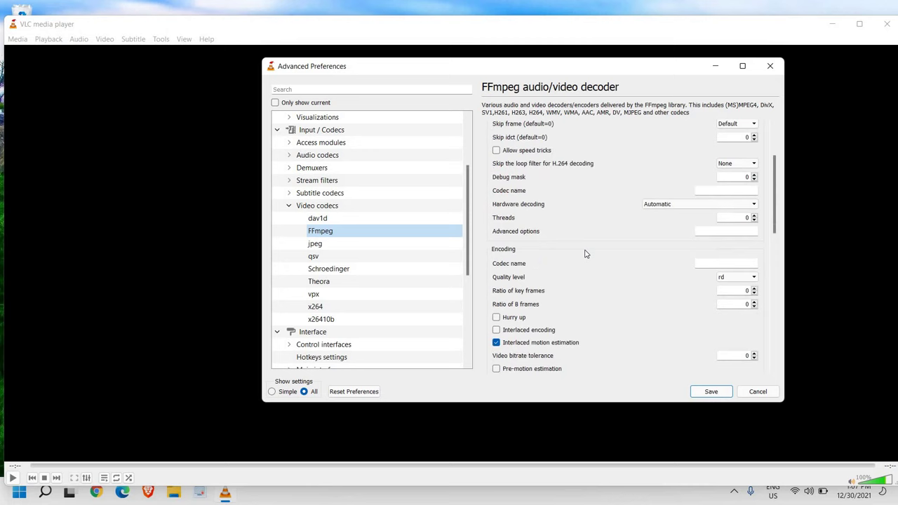
scroll(585, 252, "down", 4)
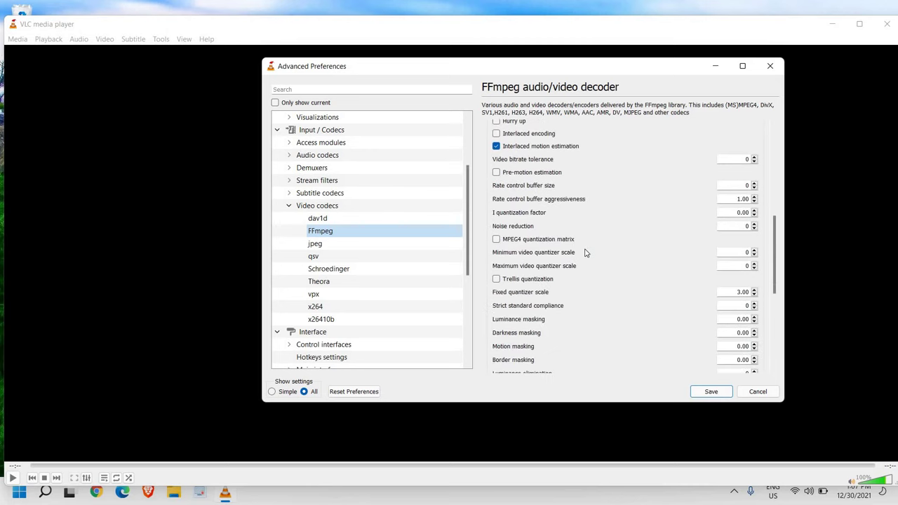
scroll(585, 251, "up", 3)
scroll(585, 251, "up", 4)
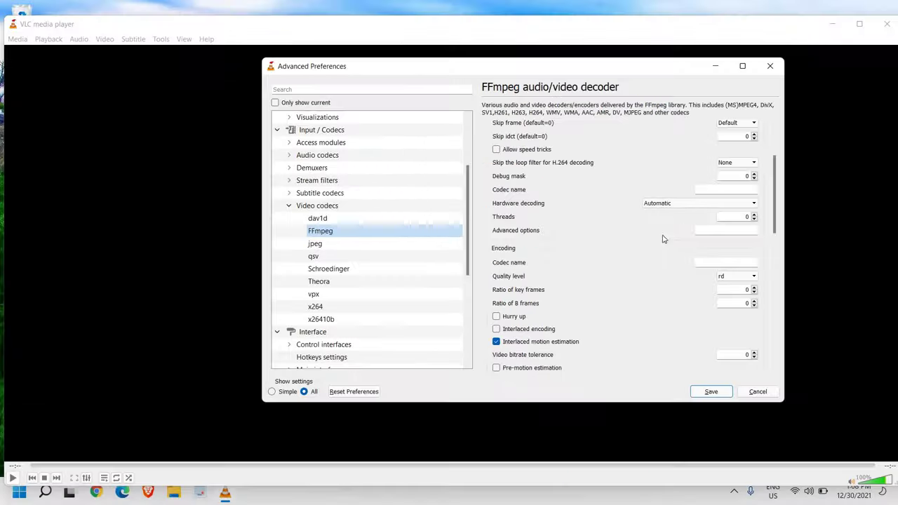
Step: Keep FFmpeg hardware decoding on Automatic and set Threads to 2
left_click(680, 204)
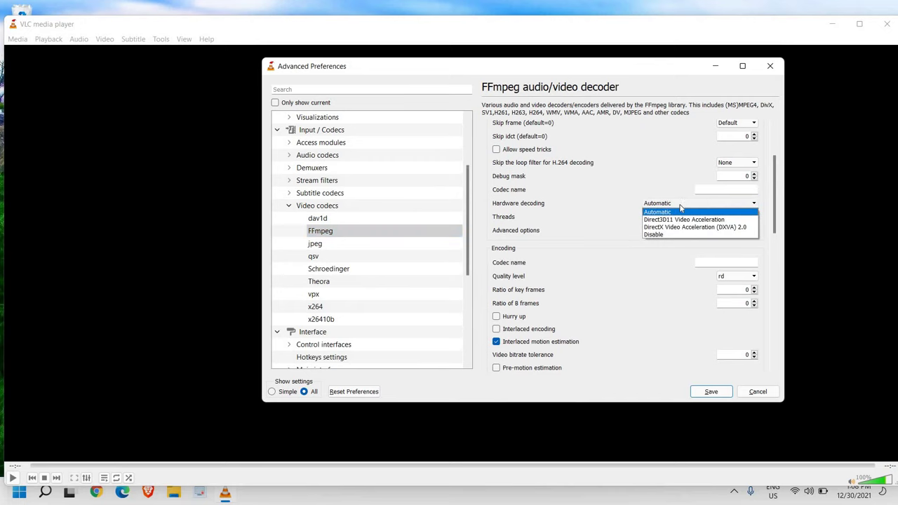
left_click(673, 211)
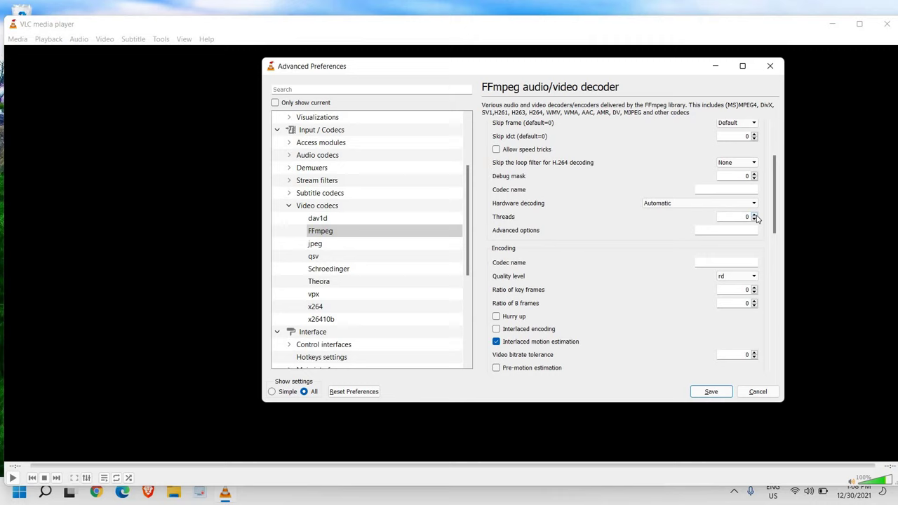
left_click(545, 231)
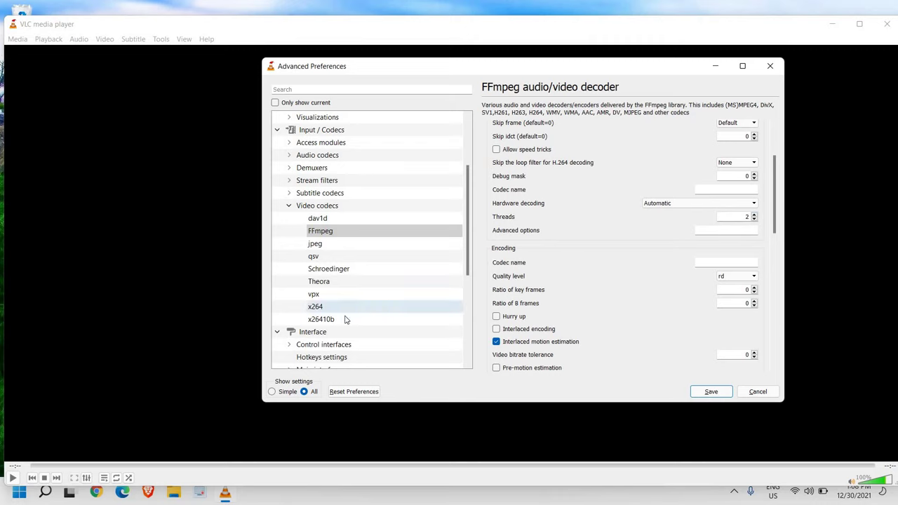
Step: Open the x264 H.264 encoder page, where the number of reference frames is 3
left_click(321, 311)
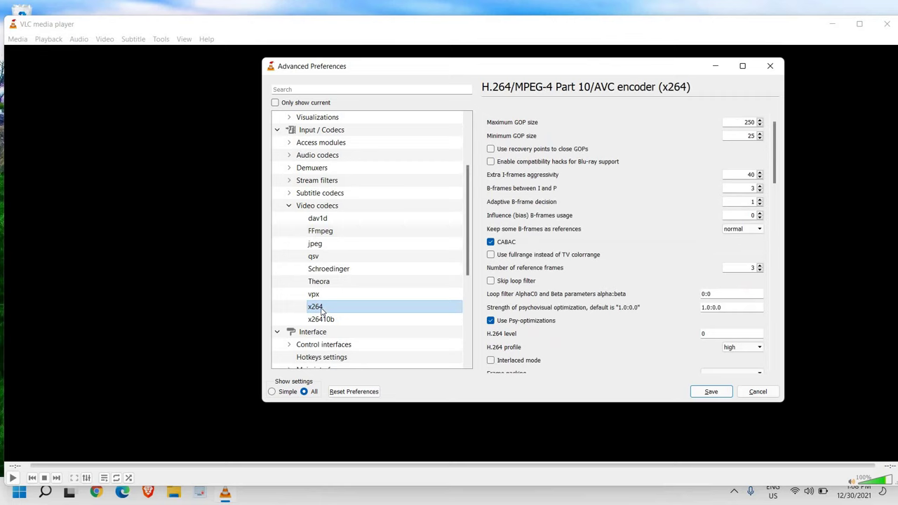